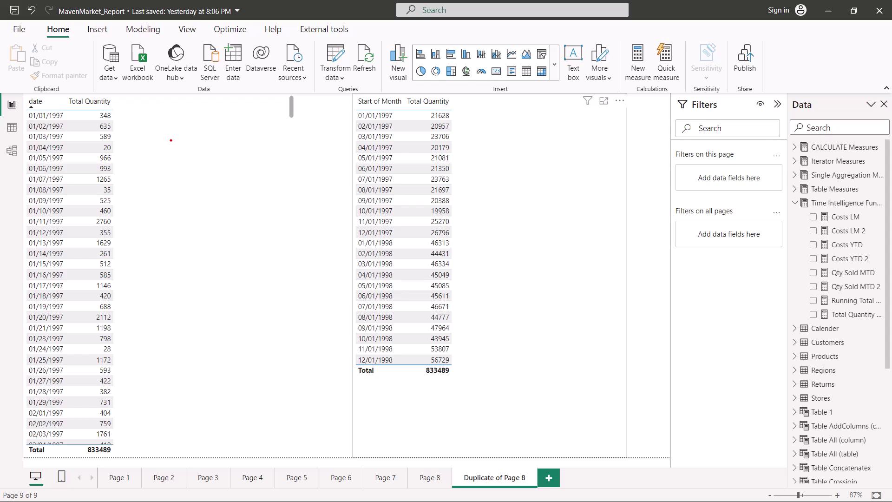
Step: Highlight quantity values across the daily and monthly tables for comparison
{"action": "left_click_drag", "start_coordinate": [37, 111], "coordinate": [112, 109]}
{"action": "left_click_drag", "start_coordinate": [31, 121], "coordinate": [117, 121]}
{"action": "left_click_drag", "start_coordinate": [40, 133], "coordinate": [137, 132]}
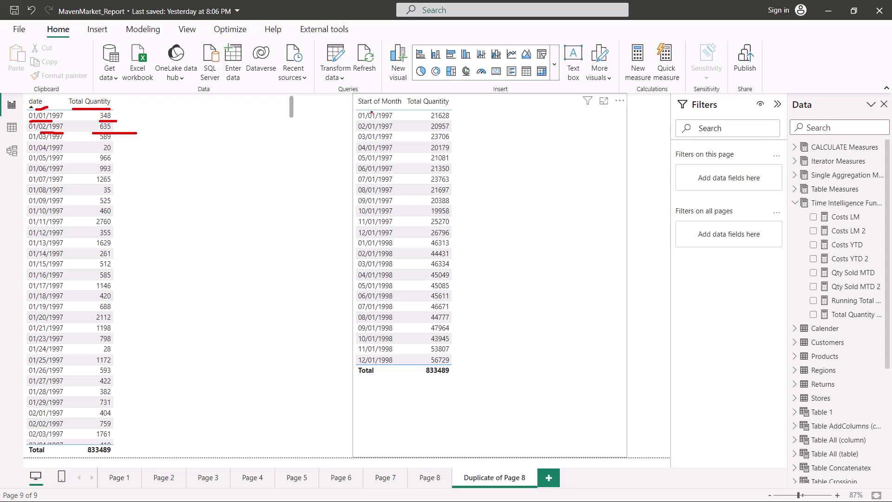
{"action": "left_click_drag", "start_coordinate": [358, 109], "coordinate": [399, 107]}
{"action": "mouse_move", "coordinate": [365, 120]}
{"action": "left_mouse_down"}
{"action": "mouse_move", "coordinate": [387, 119]}
{"action": "mouse_move", "coordinate": [374, 132]}
{"action": "mouse_move", "coordinate": [396, 132]}
{"action": "mouse_move", "coordinate": [359, 143]}
{"action": "mouse_move", "coordinate": [387, 143]}
{"action": "left_mouse_up"}
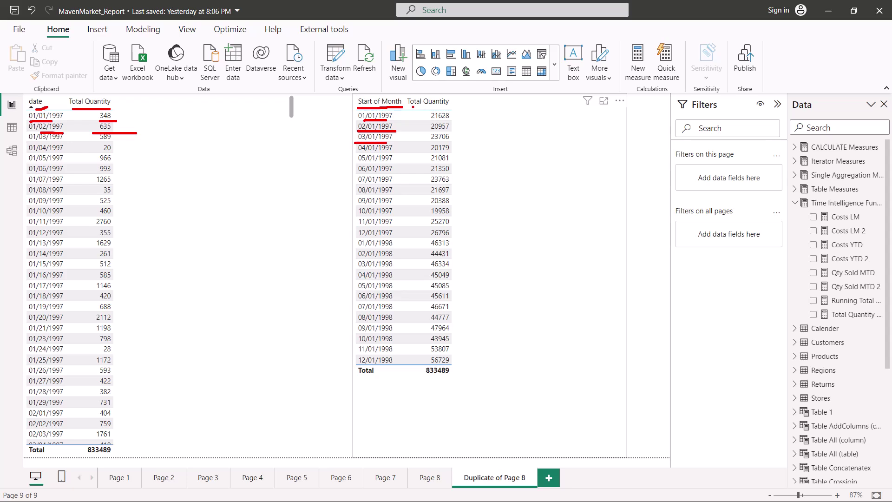
{"action": "left_click_drag", "start_coordinate": [412, 108], "coordinate": [436, 107]}
{"action": "mouse_move", "coordinate": [458, 117]}
{"action": "left_mouse_down"}
{"action": "mouse_move", "coordinate": [469, 112]}
{"action": "mouse_move", "coordinate": [468, 125]}
{"action": "mouse_move", "coordinate": [440, 122]}
{"action": "left_mouse_up"}
{"action": "left_click_drag", "start_coordinate": [432, 130], "coordinate": [448, 131]}
{"action": "mouse_move", "coordinate": [459, 142]}
{"action": "left_mouse_down"}
{"action": "mouse_move", "coordinate": [462, 296]}
{"action": "mouse_move", "coordinate": [453, 279]}
{"action": "mouse_move", "coordinate": [471, 275]}
{"action": "left_mouse_up"}
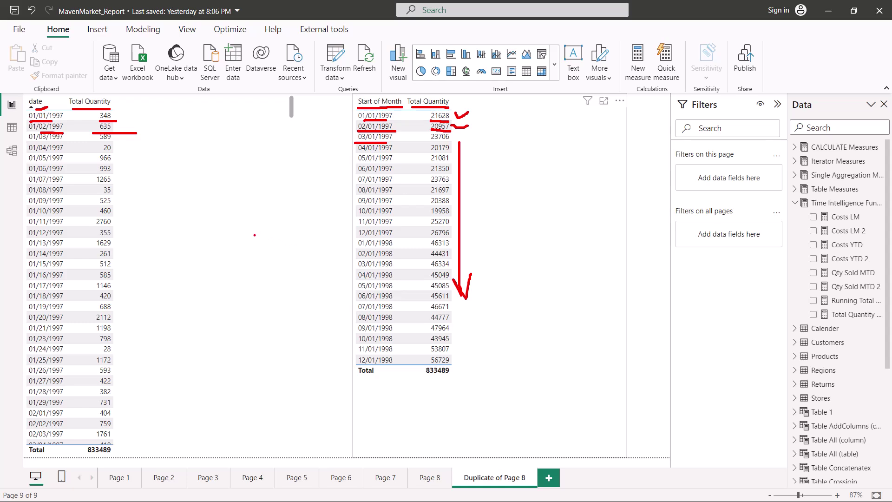
{"action": "key", "text": "Escape"}
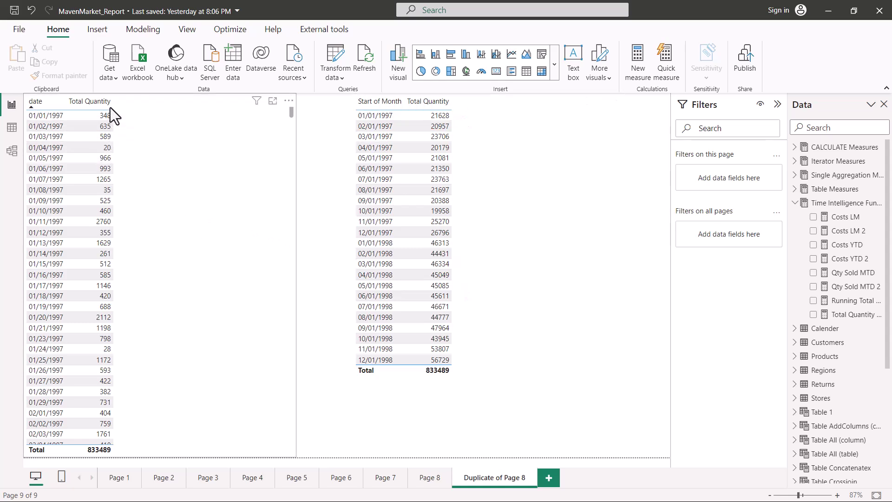
Step: Switch view with Ctrl+2 and highlight further rows in both tables
{"action": "key", "text": "ctrl+2"}
{"action": "left_click_drag", "start_coordinate": [67, 107], "coordinate": [110, 108]}
{"action": "mouse_move", "coordinate": [122, 118]}
{"action": "left_mouse_down"}
{"action": "mouse_move", "coordinate": [132, 111]}
{"action": "mouse_move", "coordinate": [129, 125]}
{"action": "mouse_move", "coordinate": [316, 84]}
{"action": "mouse_move", "coordinate": [467, 103]}
{"action": "mouse_move", "coordinate": [461, 120]}
{"action": "mouse_move", "coordinate": [448, 116]}
{"action": "mouse_move", "coordinate": [453, 122]}
{"action": "left_mouse_up"}
{"action": "left_click_drag", "start_coordinate": [104, 121], "coordinate": [118, 132]}
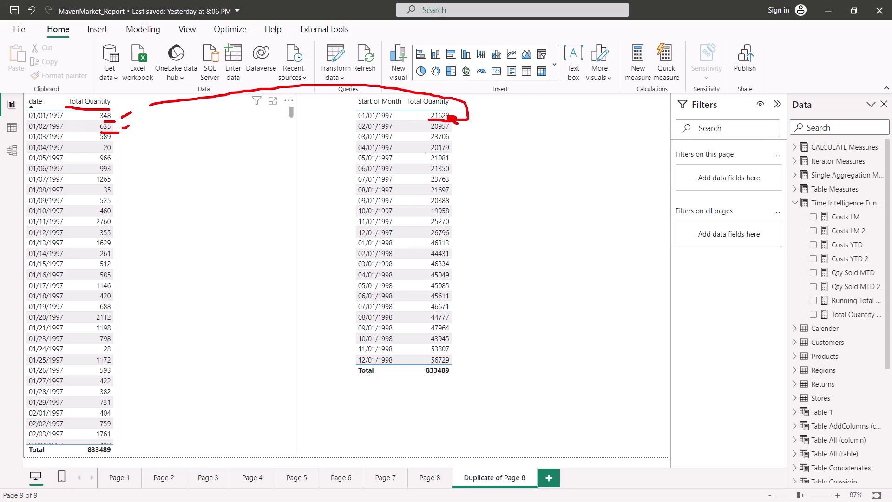
{"action": "left_click_drag", "start_coordinate": [429, 130], "coordinate": [453, 130]}
{"action": "left_click_drag", "start_coordinate": [358, 131], "coordinate": [387, 130]}
{"action": "key", "text": "Escape"}
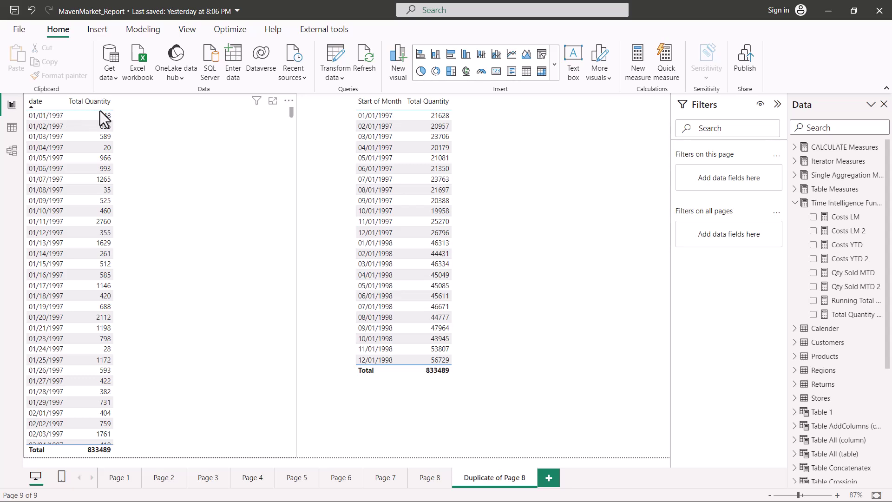
Step: With both tables selected, enter Total Quantity Semi-Additive = CALCULATE([Total Quantity], FIRSTDATE(Calender[date]))
{"action": "left_click", "coordinate": [356, 98]}
{"action": "left_click", "coordinate": [236, 154]}
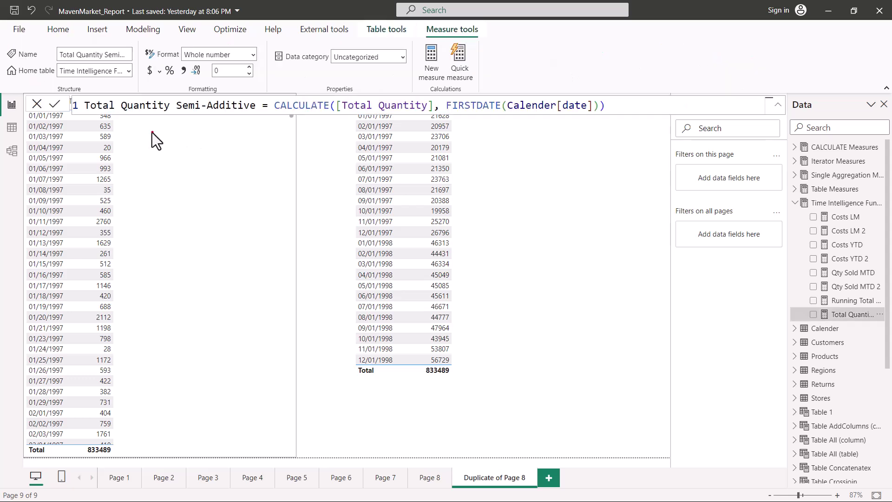
{"action": "left_click_drag", "start_coordinate": [90, 111], "coordinate": [238, 111]}
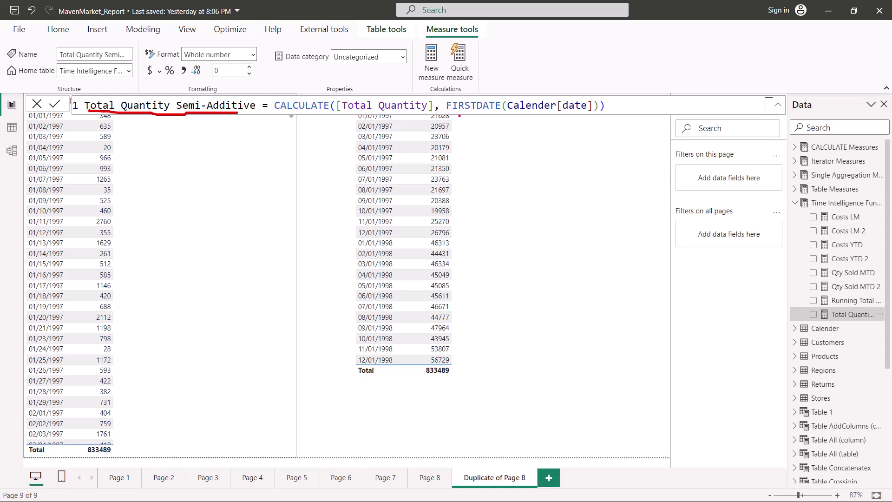
{"action": "left_click_drag", "start_coordinate": [450, 112], "coordinate": [592, 113]}
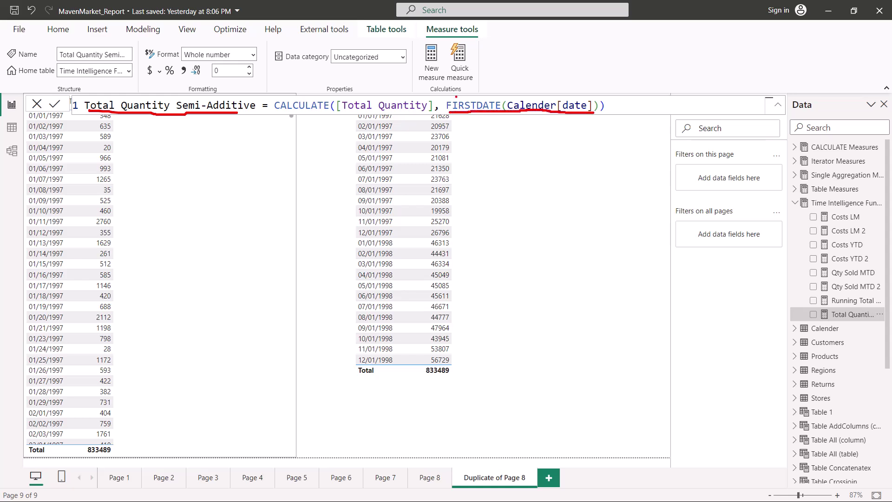
{"action": "left_click_drag", "start_coordinate": [463, 87], "coordinate": [495, 67]}
{"action": "left_click_drag", "start_coordinate": [345, 112], "coordinate": [433, 112]}
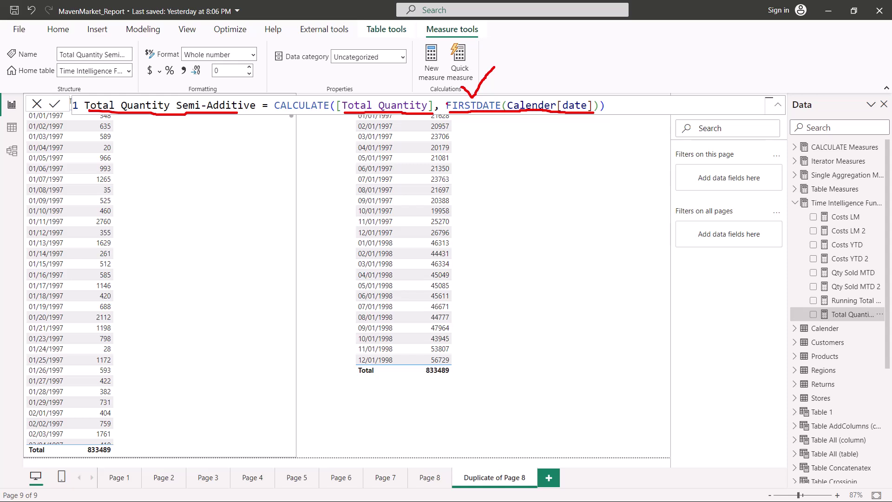
{"action": "mouse_move", "coordinate": [259, 108]}
{"action": "left_mouse_down"}
{"action": "mouse_move", "coordinate": [222, 164]}
{"action": "mouse_move", "coordinate": [221, 155]}
{"action": "mouse_move", "coordinate": [236, 163]}
{"action": "left_mouse_up"}
{"action": "left_click_drag", "start_coordinate": [23, 178], "coordinate": [61, 177]}
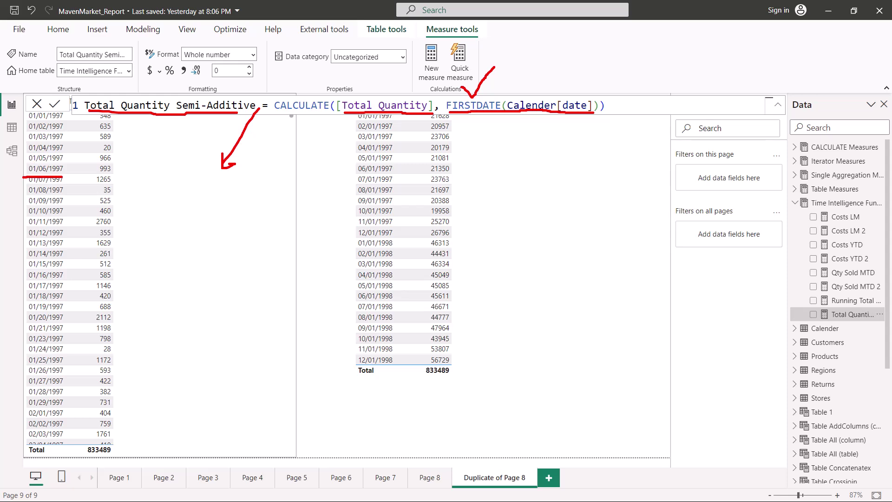
{"action": "left_click_drag", "start_coordinate": [483, 130], "coordinate": [483, 156]}
Step: Highlight the Total Quantity Semi-Additive values in the daily table
{"action": "key", "text": "Escape"}
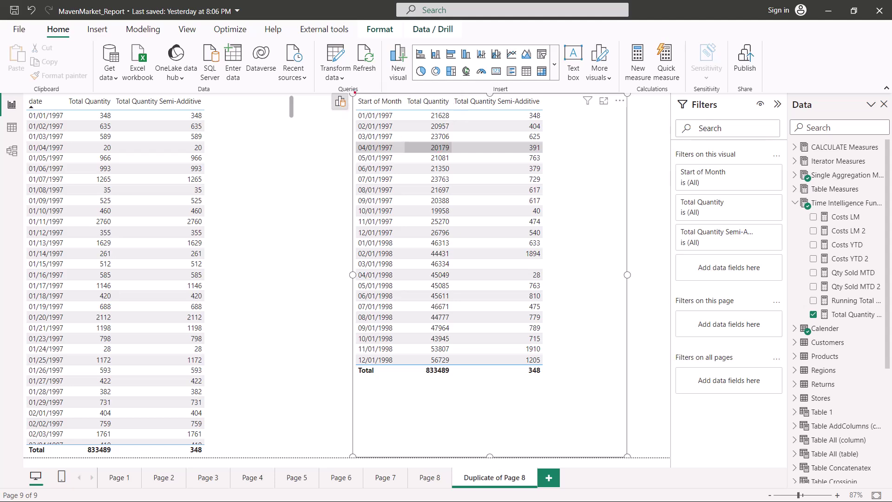
{"action": "left_click_drag", "start_coordinate": [138, 107], "coordinate": [192, 106]}
{"action": "left_click_drag", "start_coordinate": [100, 122], "coordinate": [120, 121]}
{"action": "left_click_drag", "start_coordinate": [177, 121], "coordinate": [188, 120]}
{"action": "left_click_drag", "start_coordinate": [94, 132], "coordinate": [119, 132]}
{"action": "left_click_drag", "start_coordinate": [173, 130], "coordinate": [183, 131]}
{"action": "mouse_move", "coordinate": [113, 139]}
{"action": "left_mouse_down"}
{"action": "mouse_move", "coordinate": [188, 139]}
{"action": "mouse_move", "coordinate": [137, 153]}
{"action": "mouse_move", "coordinate": [187, 149]}
{"action": "left_mouse_up"}
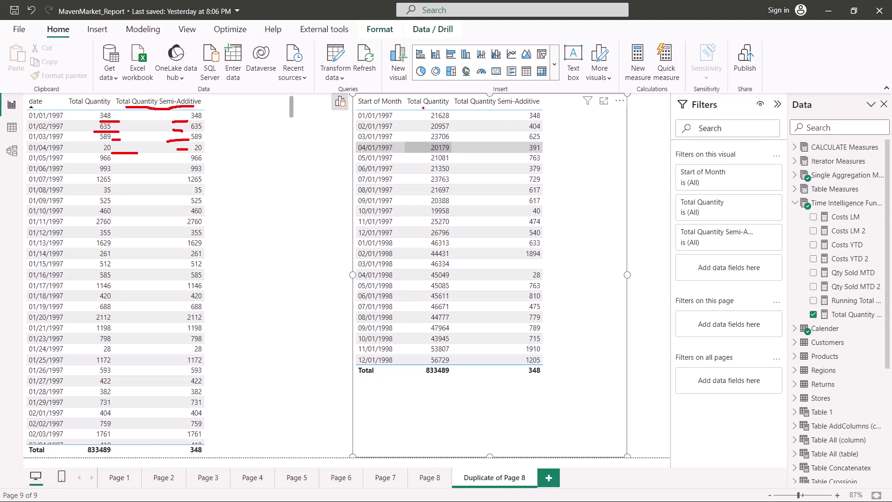
Step: Compare the monthly table's semi-additive values, then bring up the DAX Guide FIRSTDATE page
{"action": "left_click_drag", "start_coordinate": [409, 109], "coordinate": [543, 108]}
{"action": "left_click_drag", "start_coordinate": [431, 120], "coordinate": [451, 120]}
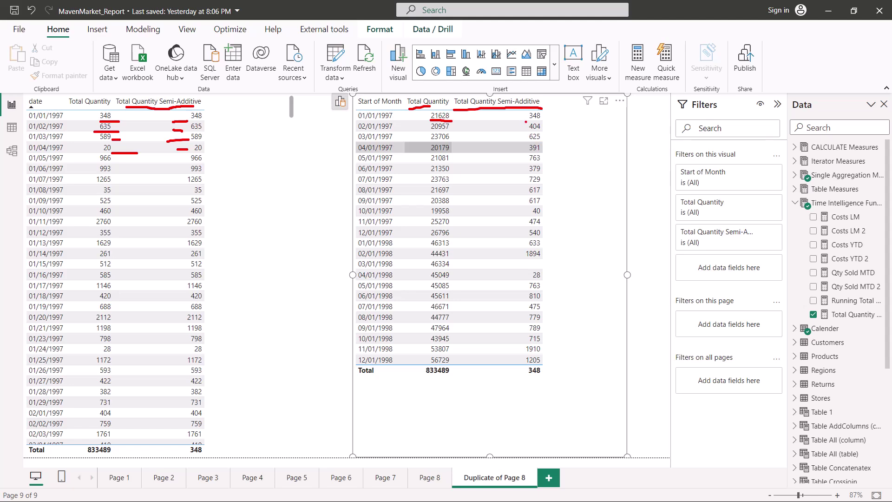
{"action": "mouse_move", "coordinate": [525, 121]}
{"action": "left_mouse_down"}
{"action": "mouse_move", "coordinate": [545, 120]}
{"action": "mouse_move", "coordinate": [545, 111]}
{"action": "mouse_move", "coordinate": [523, 118]}
{"action": "mouse_move", "coordinate": [530, 125]}
{"action": "left_mouse_up"}
{"action": "mouse_move", "coordinate": [200, 106]}
{"action": "left_mouse_down"}
{"action": "mouse_move", "coordinate": [171, 110]}
{"action": "mouse_move", "coordinate": [198, 124]}
{"action": "mouse_move", "coordinate": [213, 111]}
{"action": "left_mouse_up"}
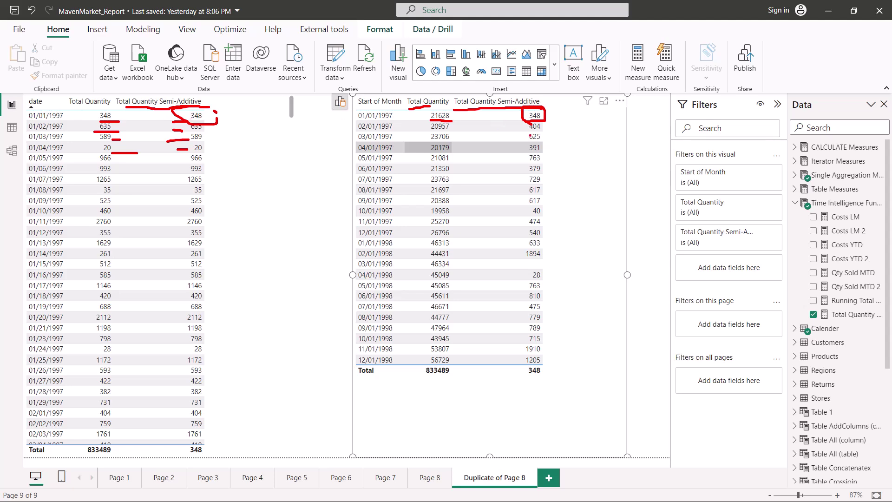
{"action": "left_click_drag", "start_coordinate": [526, 132], "coordinate": [539, 132]}
{"action": "left_click_drag", "start_coordinate": [191, 418], "coordinate": [198, 415]}
{"action": "left_click_drag", "start_coordinate": [549, 124], "coordinate": [566, 121]}
{"action": "left_click_drag", "start_coordinate": [356, 124], "coordinate": [396, 121]}
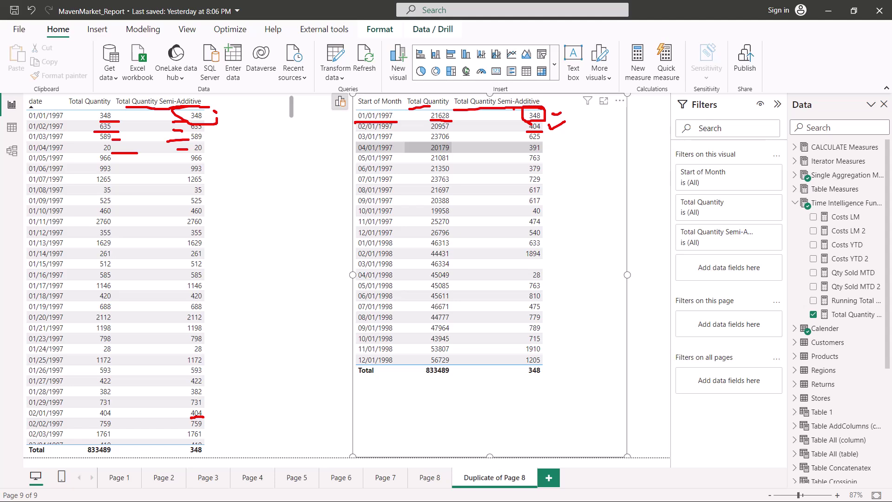
{"action": "key", "text": "alt+Tab"}
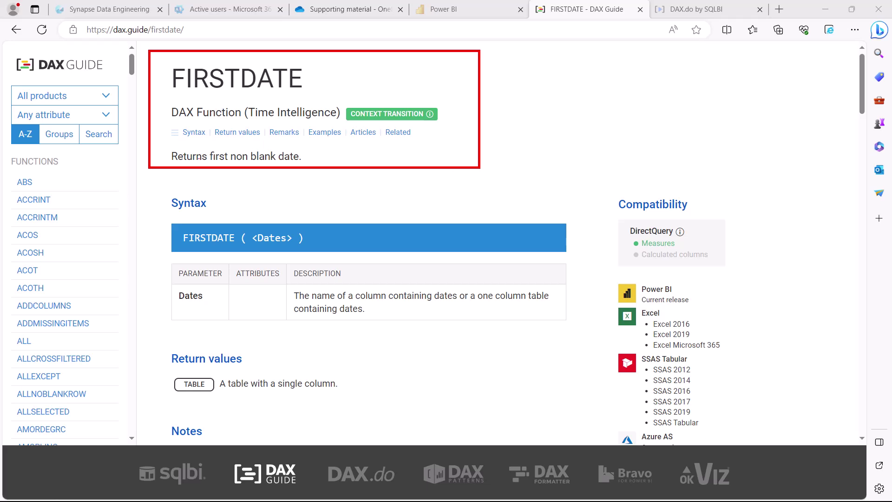
{"action": "left_click_drag", "start_coordinate": [226, 163], "coordinate": [287, 162]}
{"action": "left_click_drag", "start_coordinate": [173, 96], "coordinate": [228, 96]}
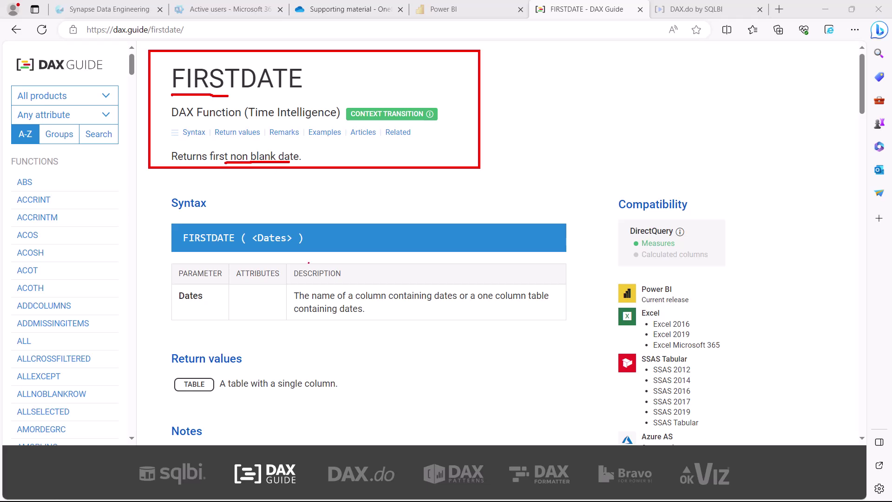
{"action": "left_click_drag", "start_coordinate": [251, 249], "coordinate": [283, 247]}
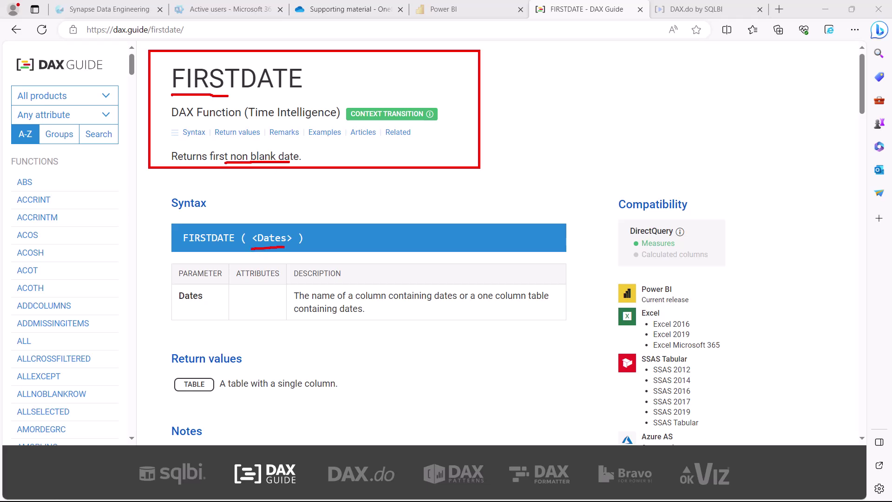